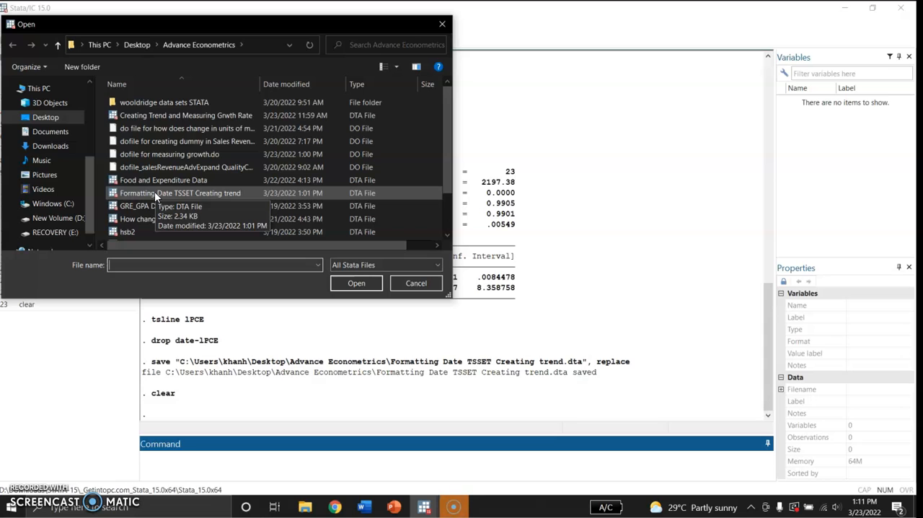
- Open the dataset "Formatting Date TSSET Creating trend" and look over its PCE values in the Data Editor
left_click(154, 193)
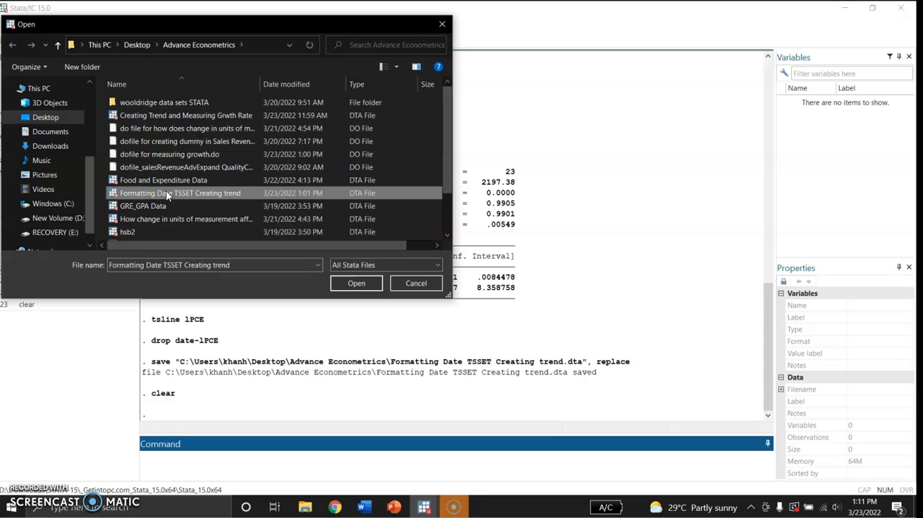
double_click(168, 194)
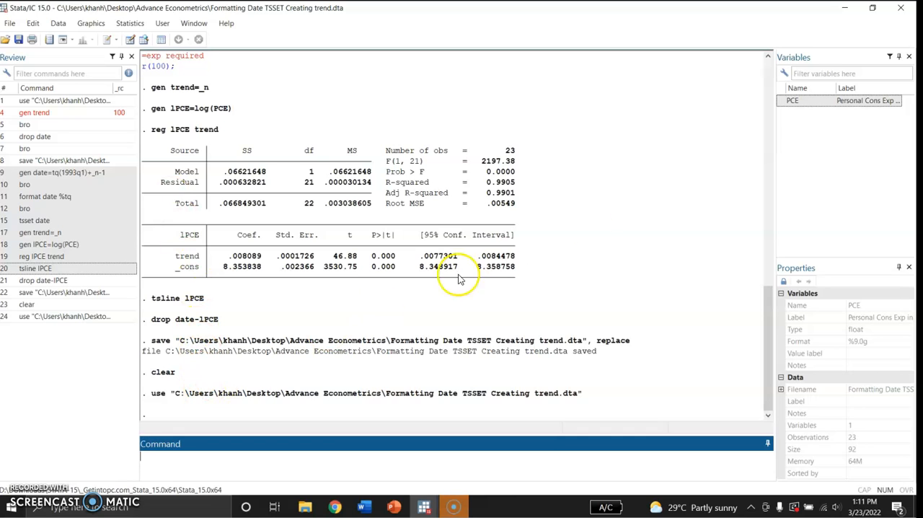
left_click(131, 41)
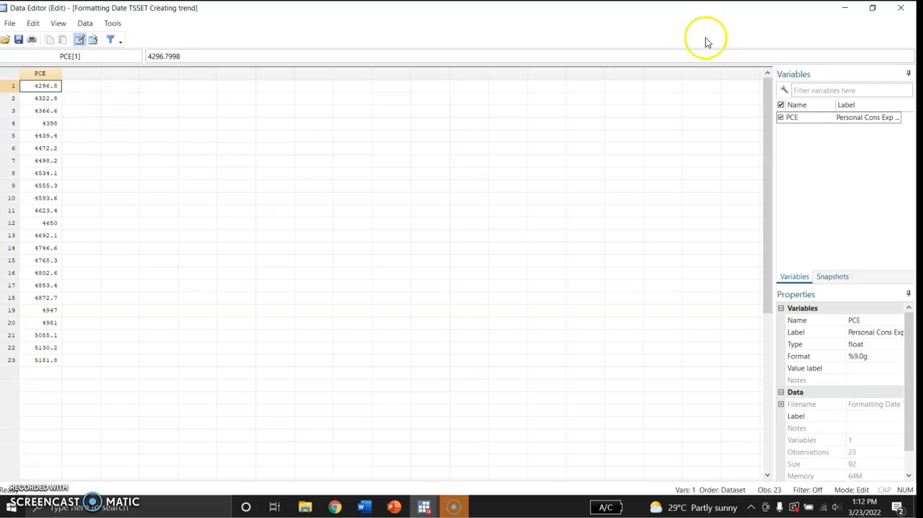
left_click(844, 8)
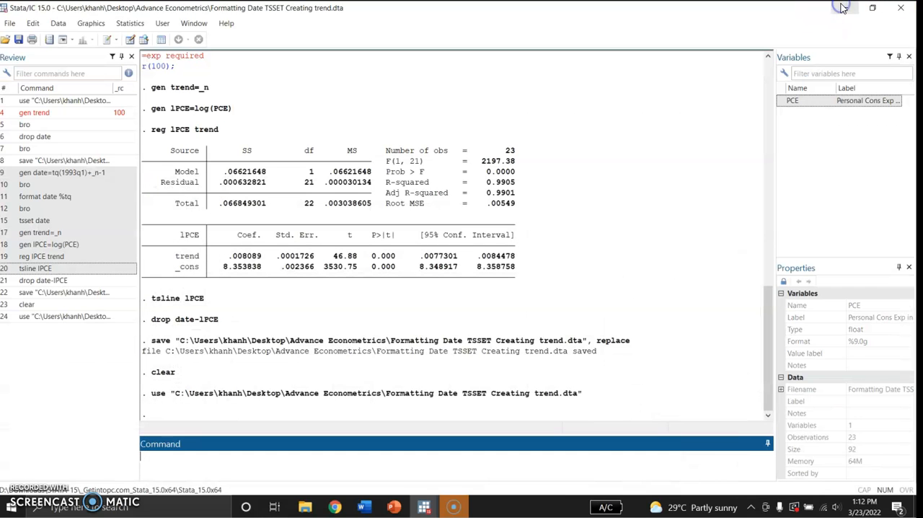
- Generate a quarterly date variable starting at 1993q1 with the command gen date=tq(1993q1)+_n-1
left_click(184, 462)
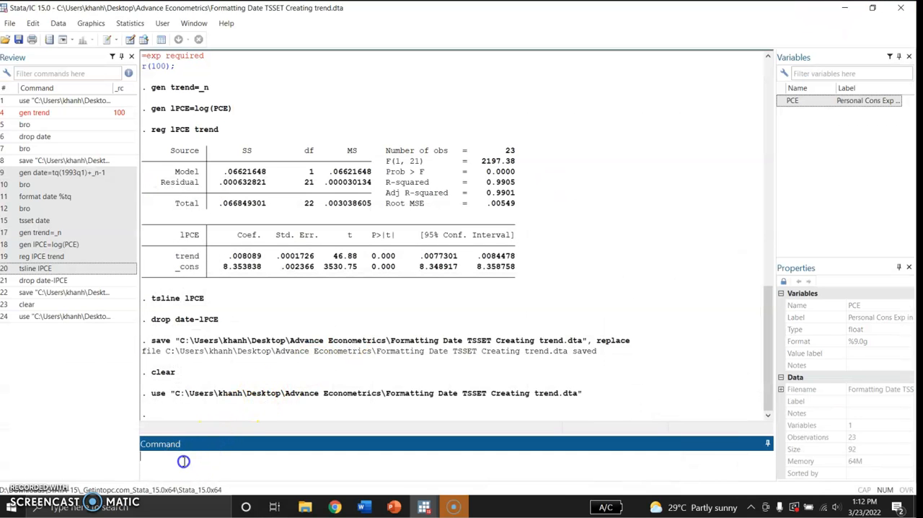
type("gen date=tq")
left_click(210, 458)
type("(19933")
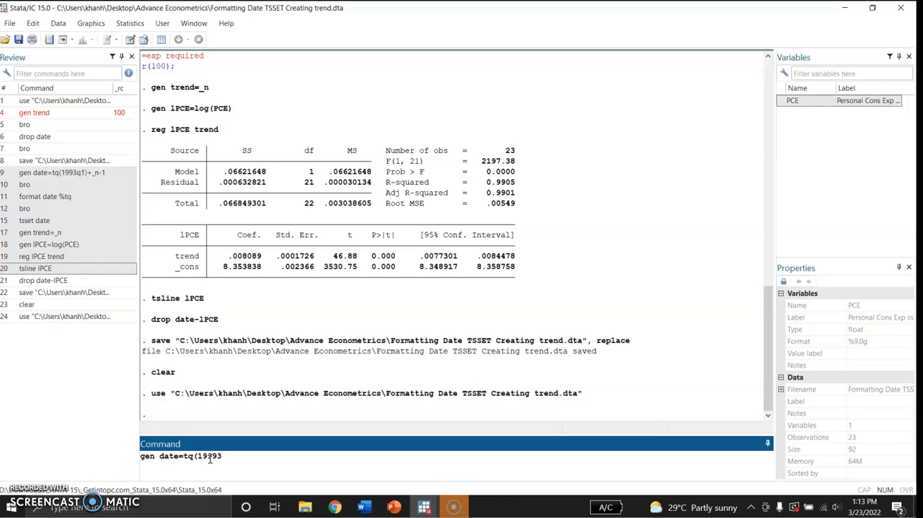
key("BackSpace")
key("BackSpace")
type("3q1)+_n-1")
key("Return")
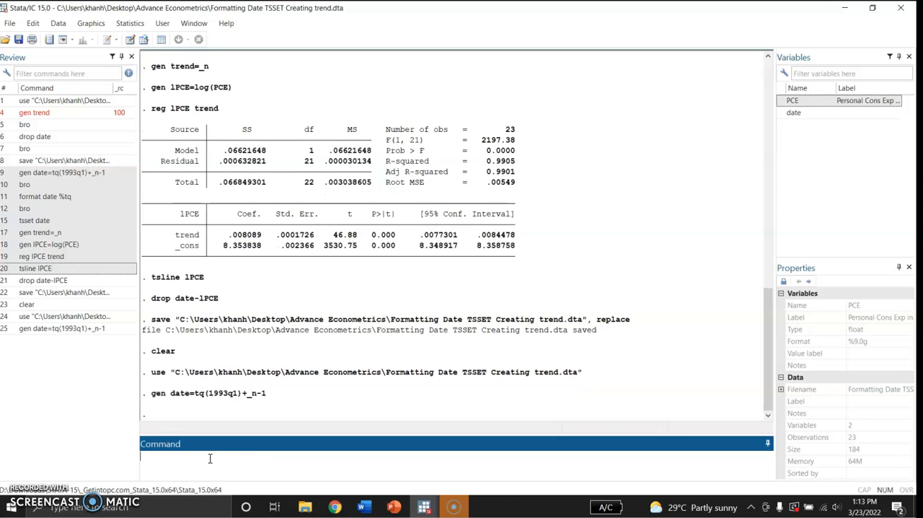
- Browse the dataset to examine the new date variable, keeping the Data Editor in edit mode
type("bro")
key("Return")
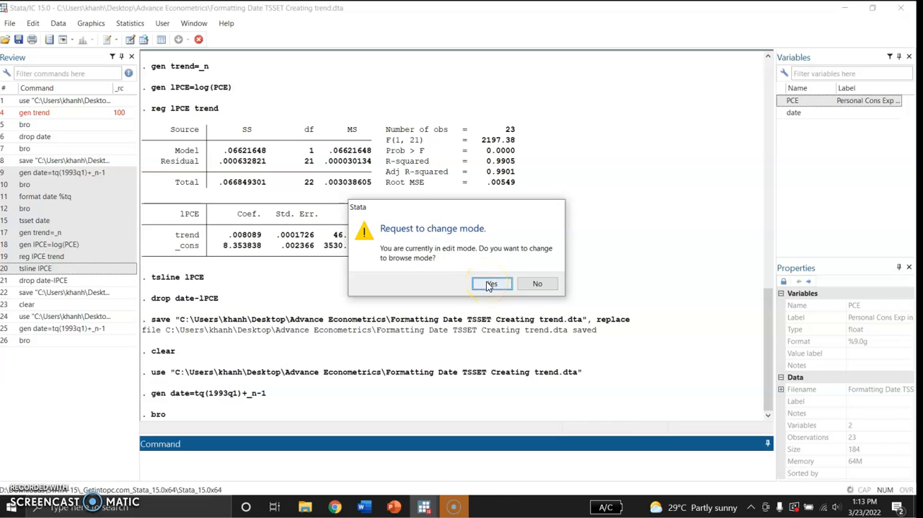
left_click(536, 284)
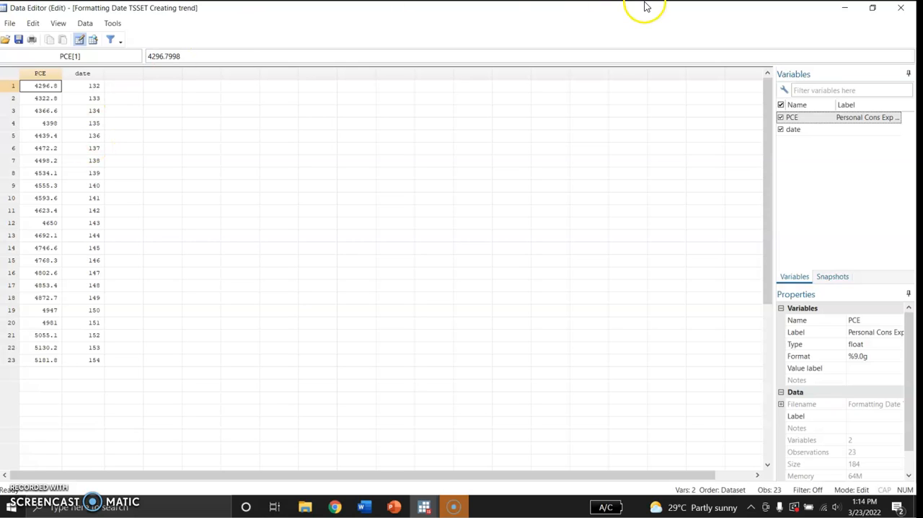
left_click(843, 12)
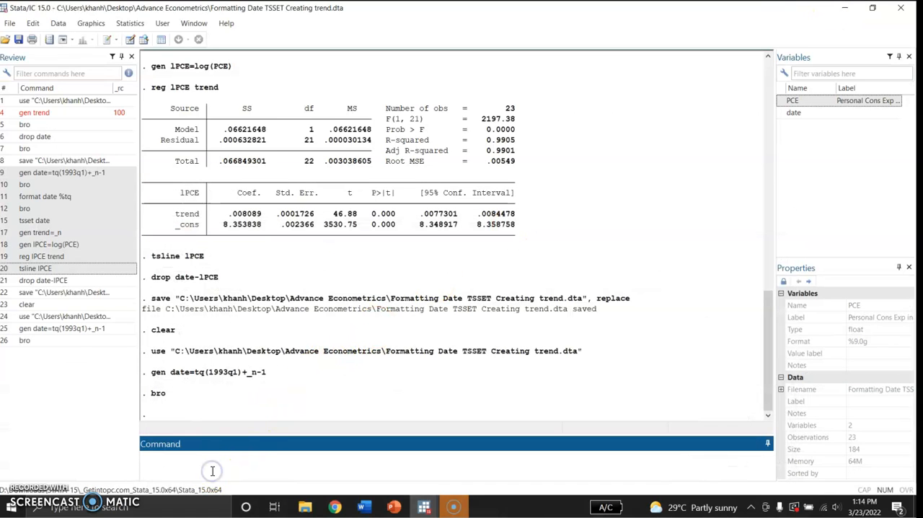
- Format the date variable as quarterly with format date %tq and check the column in the Data Editor
type("format date %tq")
key("Return")
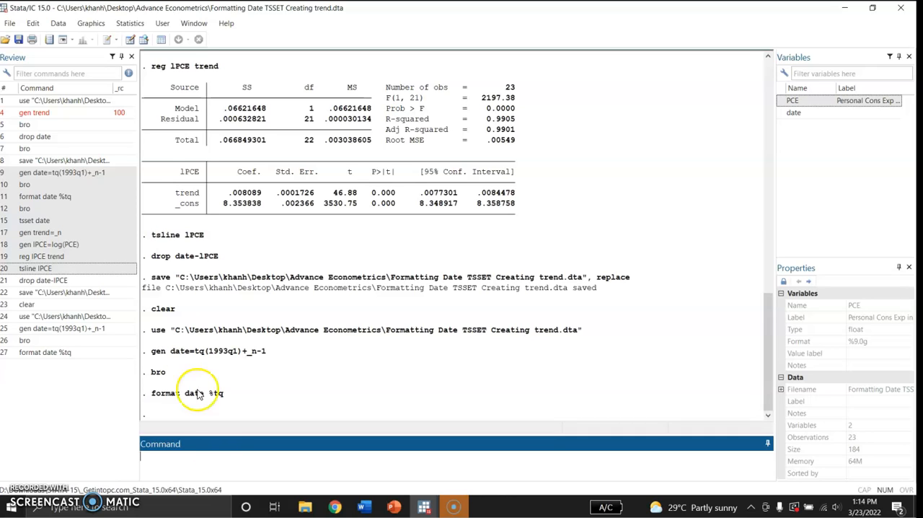
left_click(131, 41)
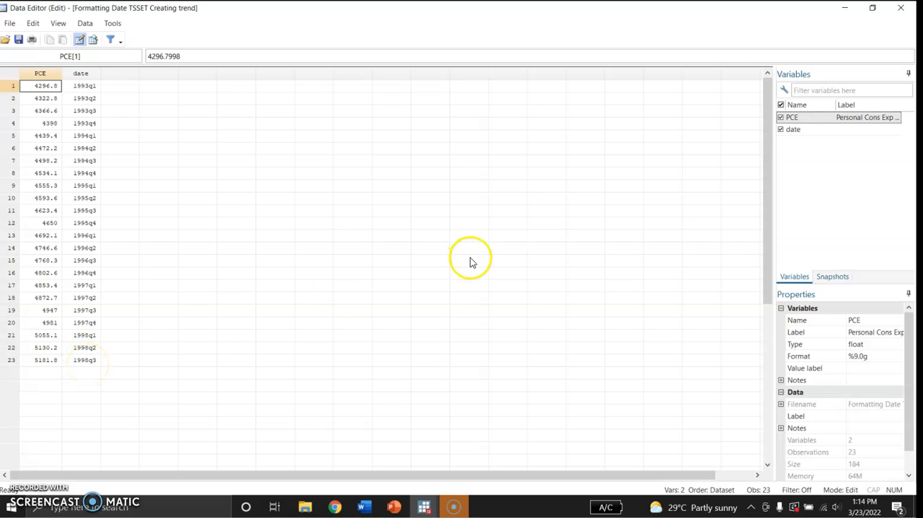
left_click(844, 10)
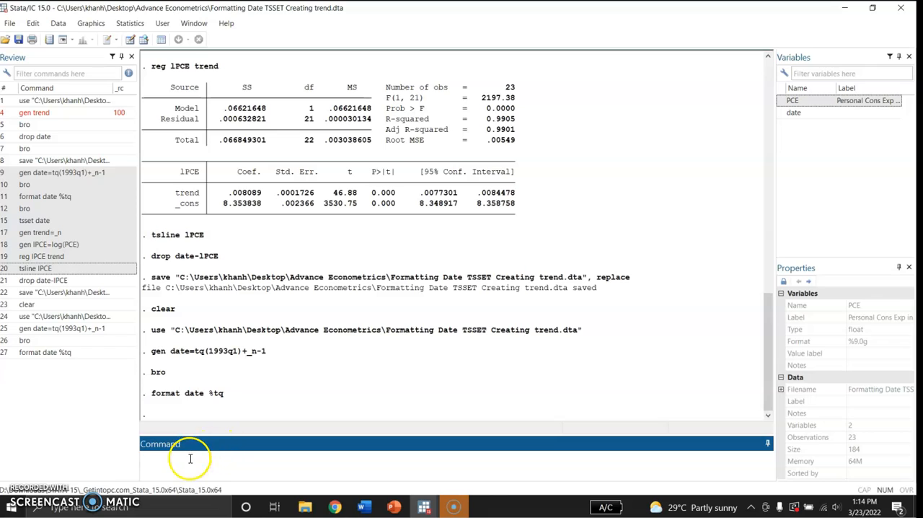
- Declare the data as time series with date as the time variable using tsset date
left_click(189, 459)
type("tsset date")
key("Return")
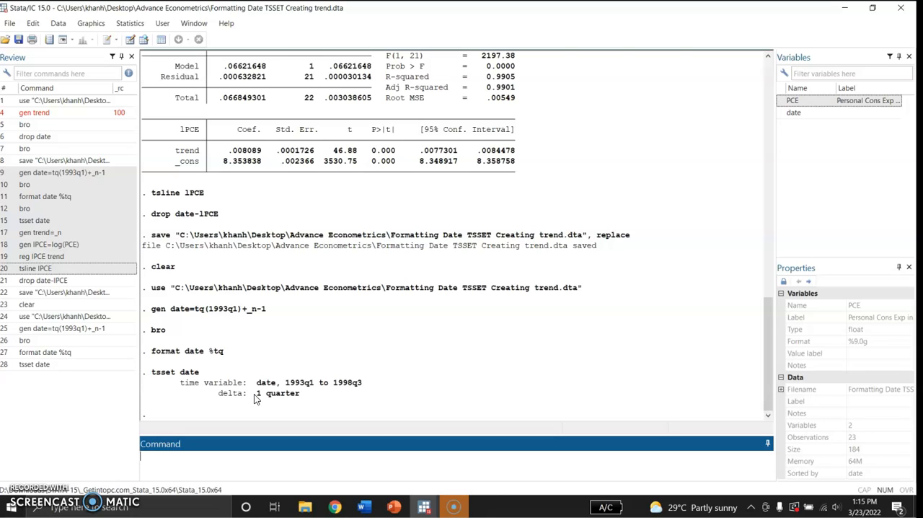
- Switch to PowerPoint to review the log-lin equations on the Introduction slide, and return to the main Stata window
left_click(394, 507)
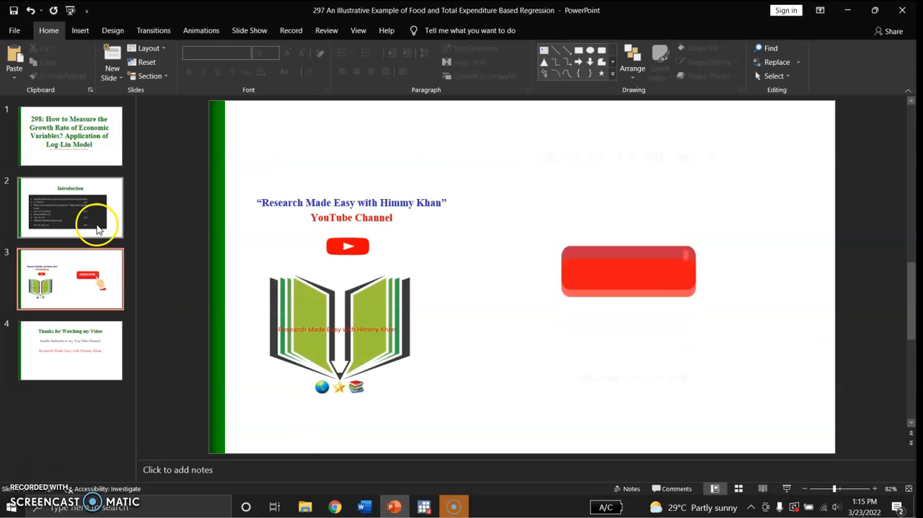
left_click(94, 223)
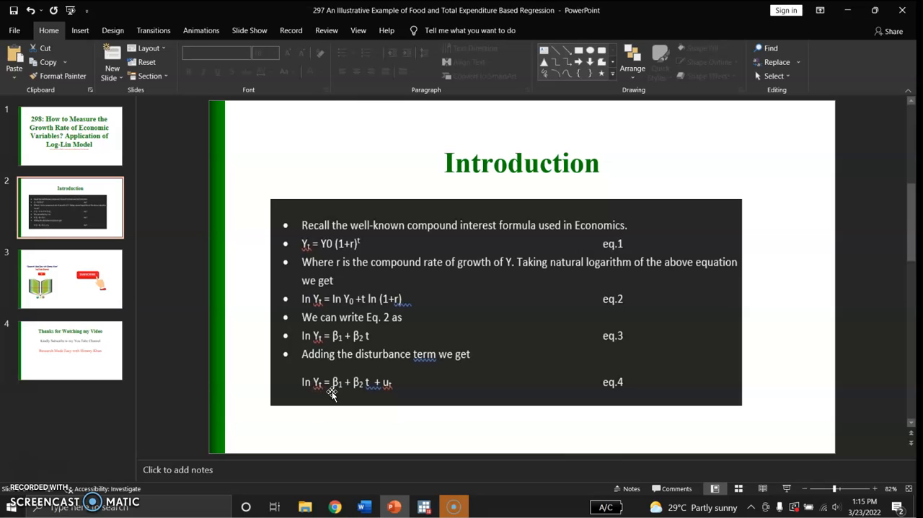
left_click(361, 391)
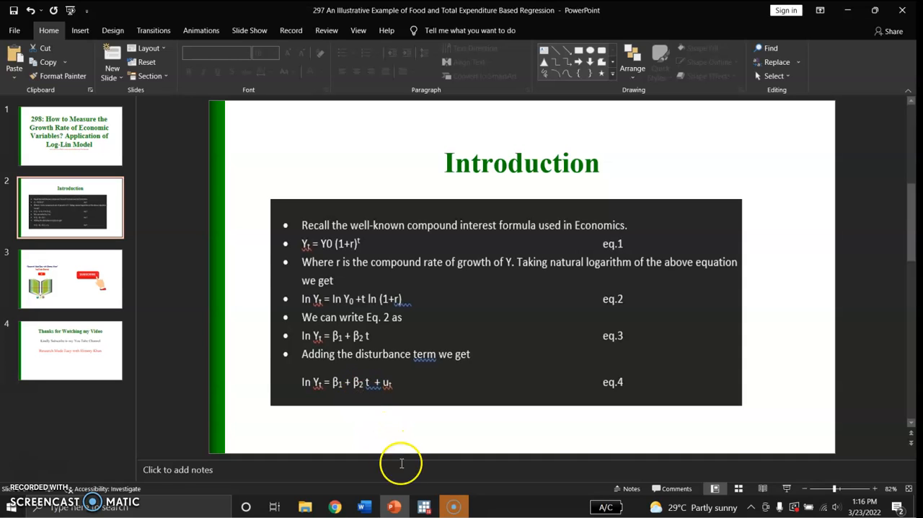
left_click(424, 508)
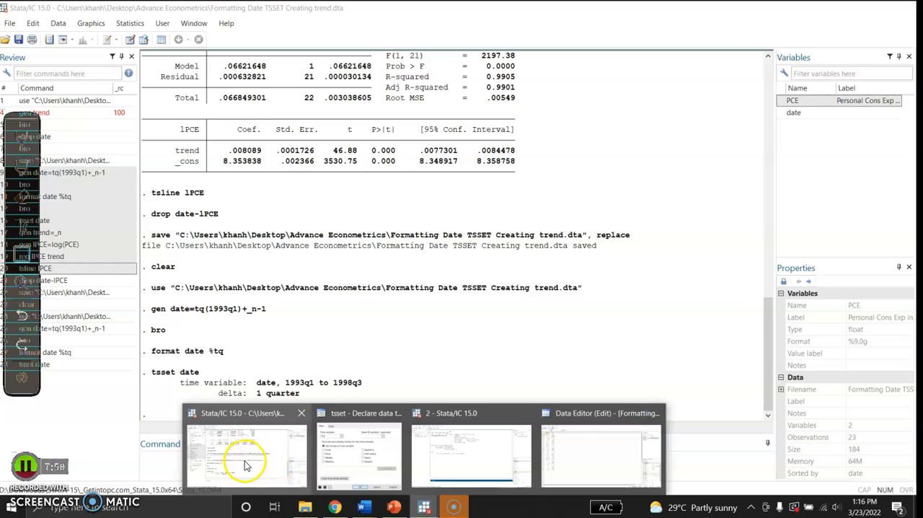
left_click(244, 465)
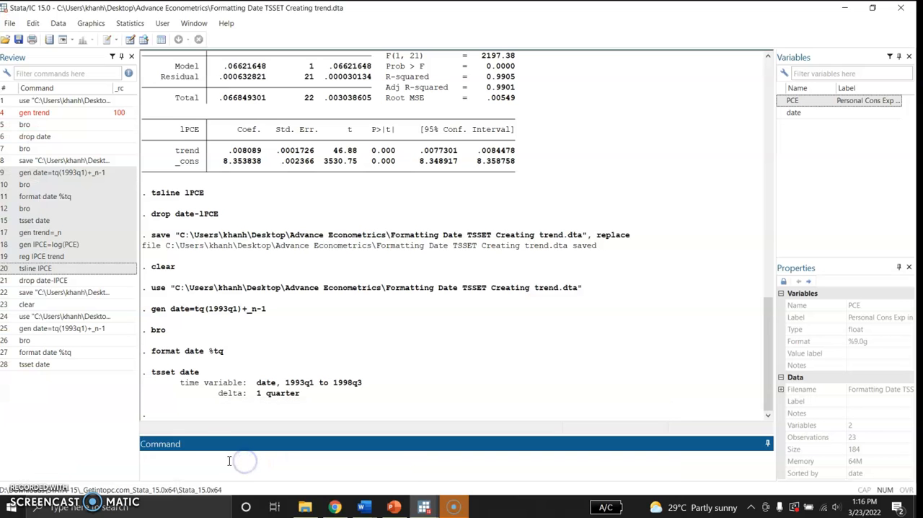
- Generate the natural log of PCE as a new variable with gen lPCE=log(PCE)
left_click(791, 103)
left_click(191, 454)
type("gen lPCE")
type("=log(PCE)")
key("Return")
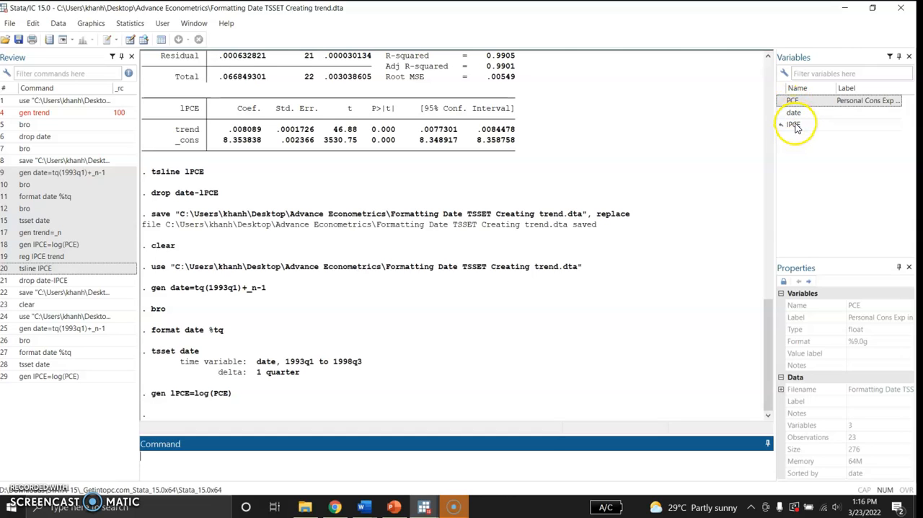
- Browse the dataset in browse mode to examine the lPCE column
type("bro")
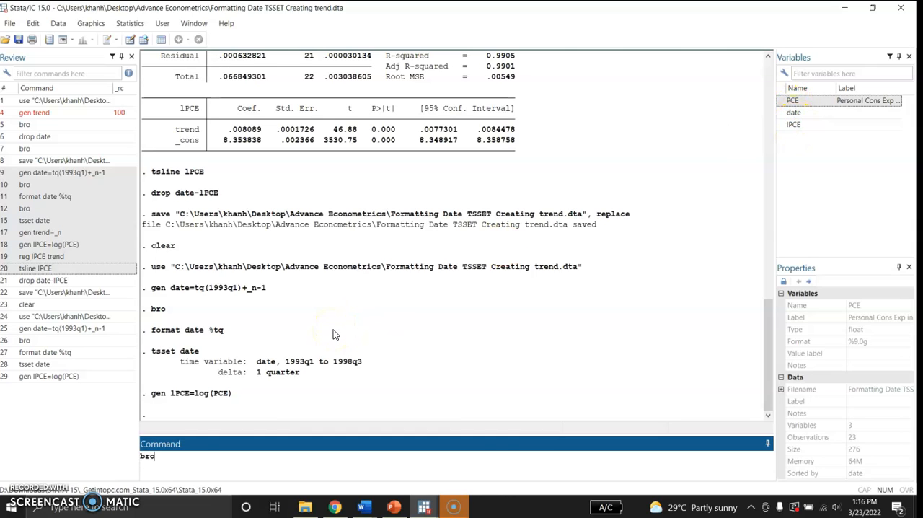
key("Return")
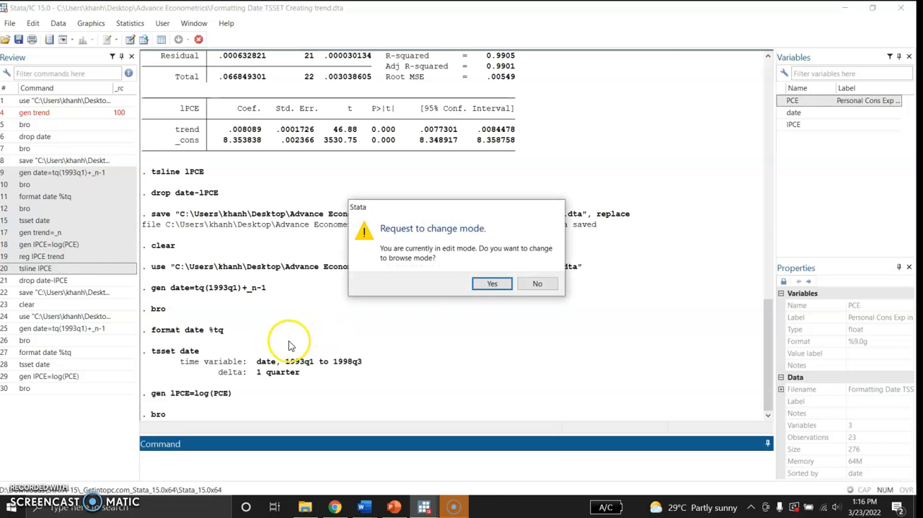
left_click(488, 284)
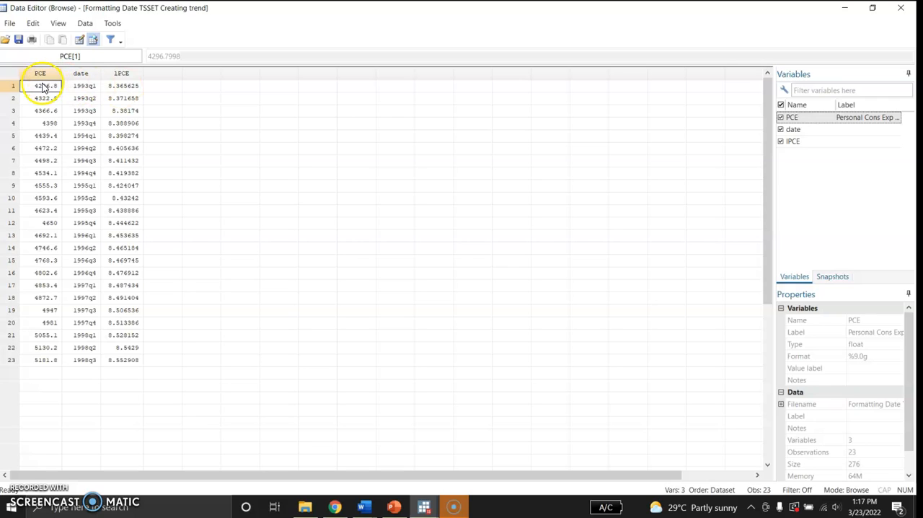
left_click(845, 8)
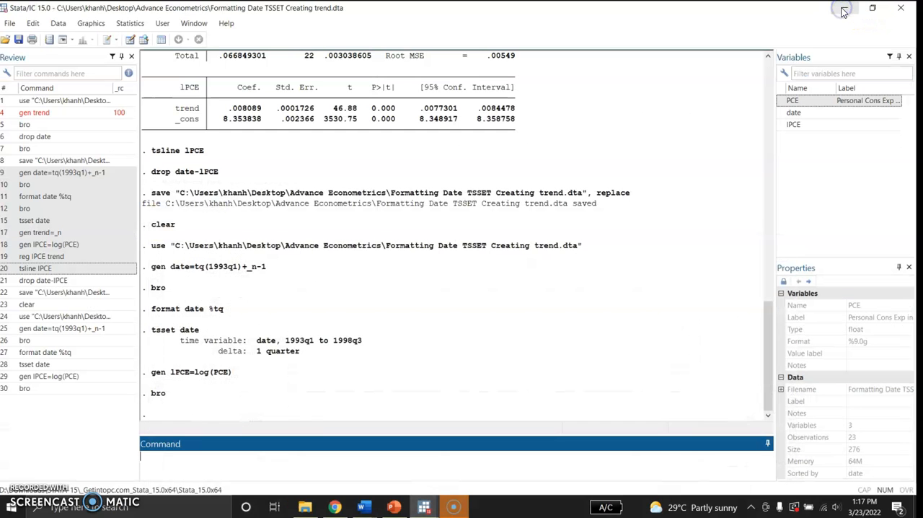
left_click(206, 463)
type("reg")
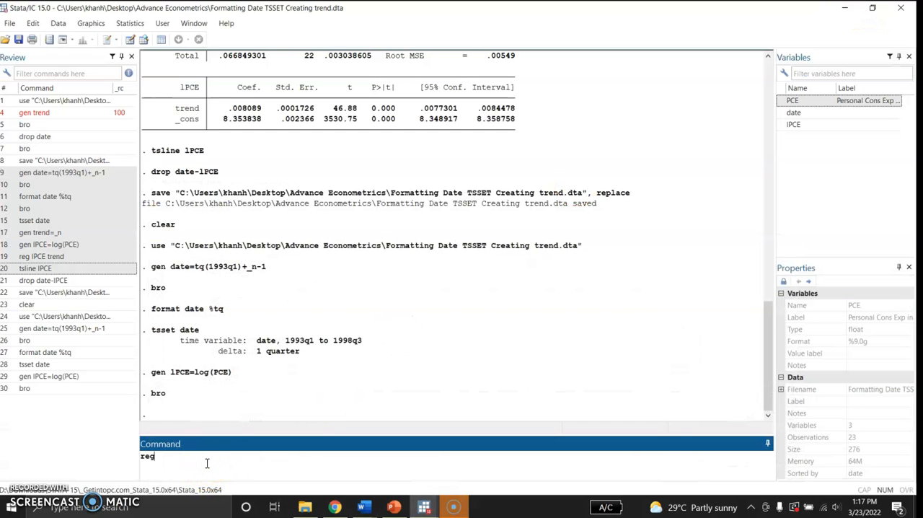
type(" lPCE")
key("BackSpace")
key("BackSpace")
key("BackSpace")
key("BackSpace")
key("BackSpace")
key("BackSpace")
key("BackSpace")
key("BackSpace")
key("BackSpace")
- Generate a trend variable from the observation numbers with gen trend=_n
type("gen trend=_n")
key("Return")
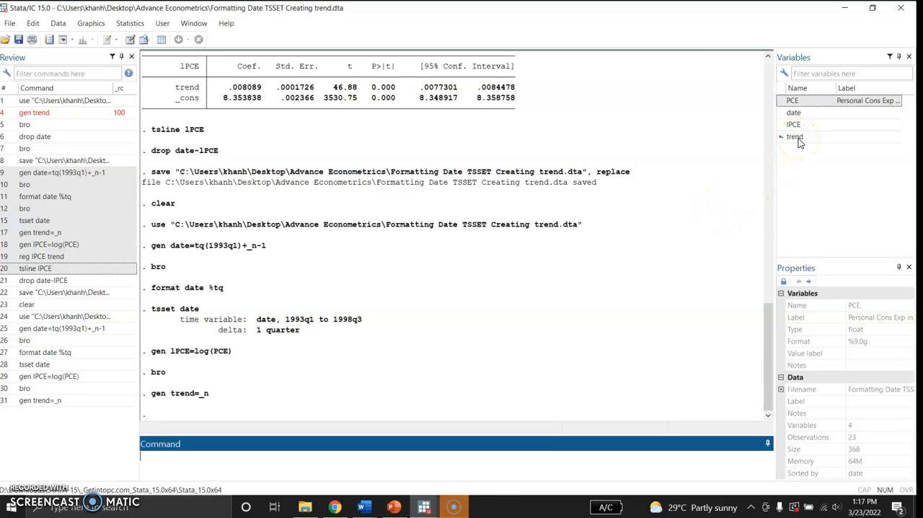
- Examine the trend column in the Data Editor without switching to edit mode, and close the editor
left_click(130, 39)
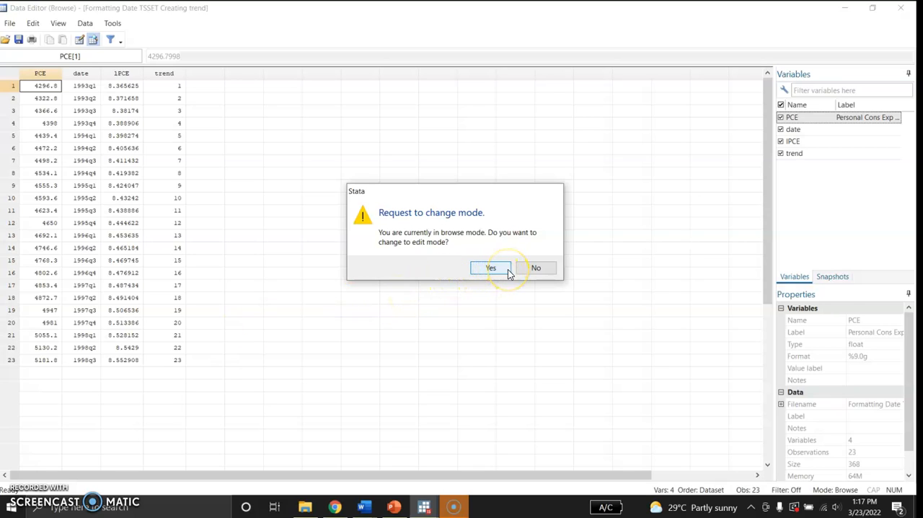
left_click(550, 267)
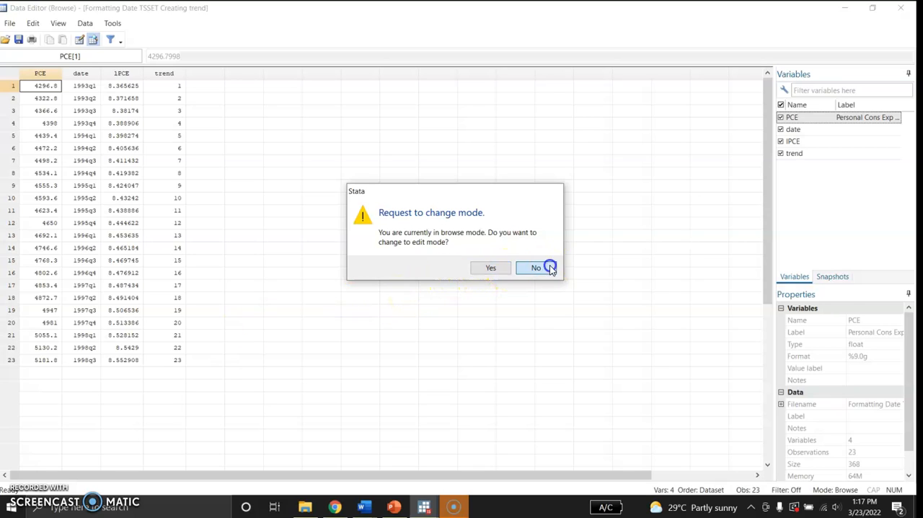
left_click(900, 7)
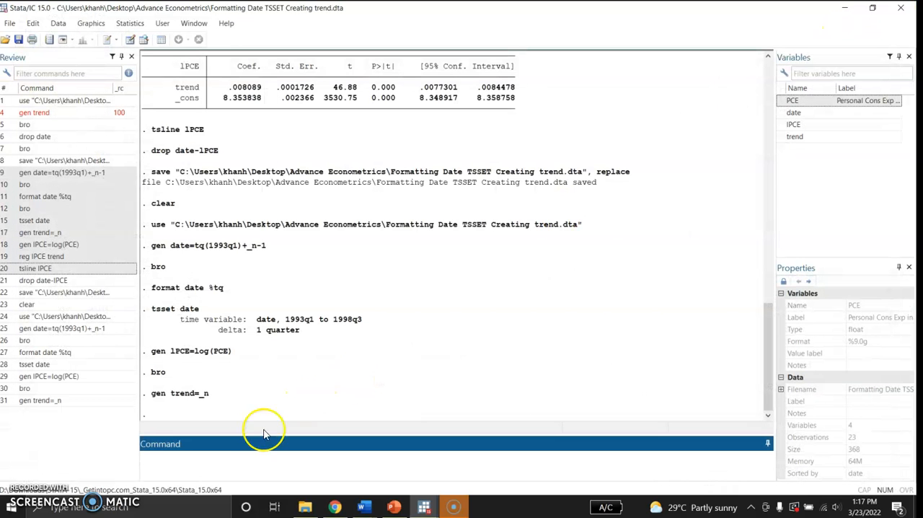
- Regress lPCE on trend with reg lPCE trend and review the coefficients
left_click(196, 466)
type("reg")
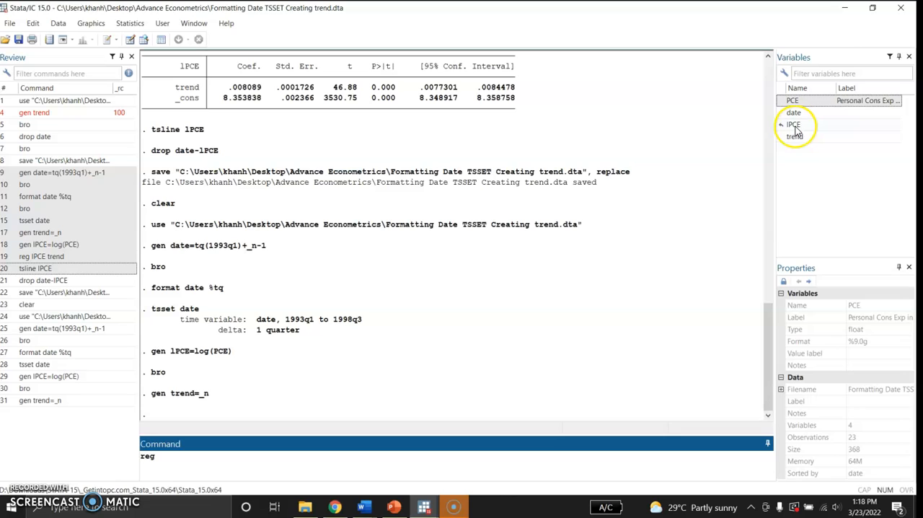
double_click(793, 125)
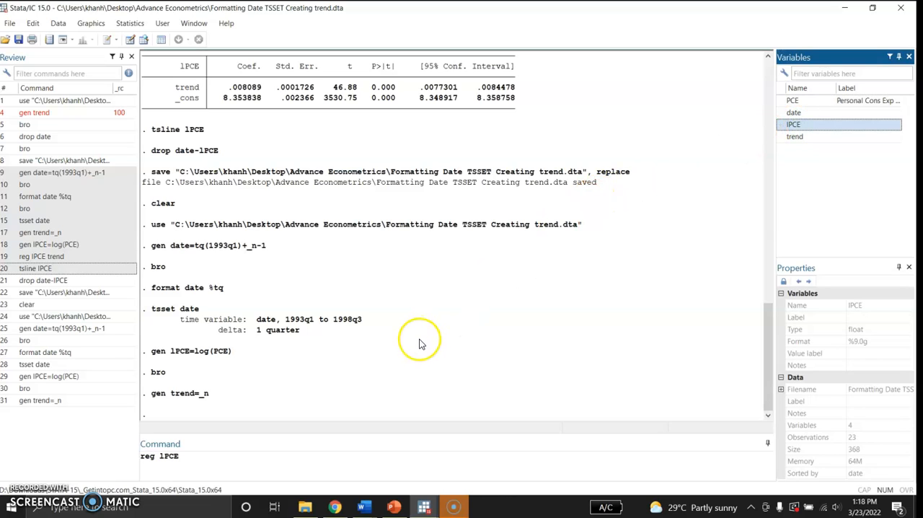
left_click(789, 138)
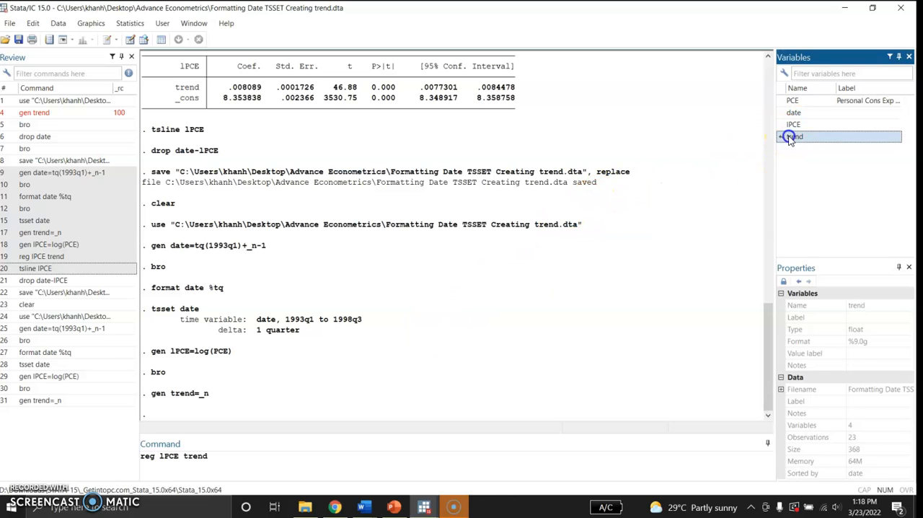
left_click(215, 460)
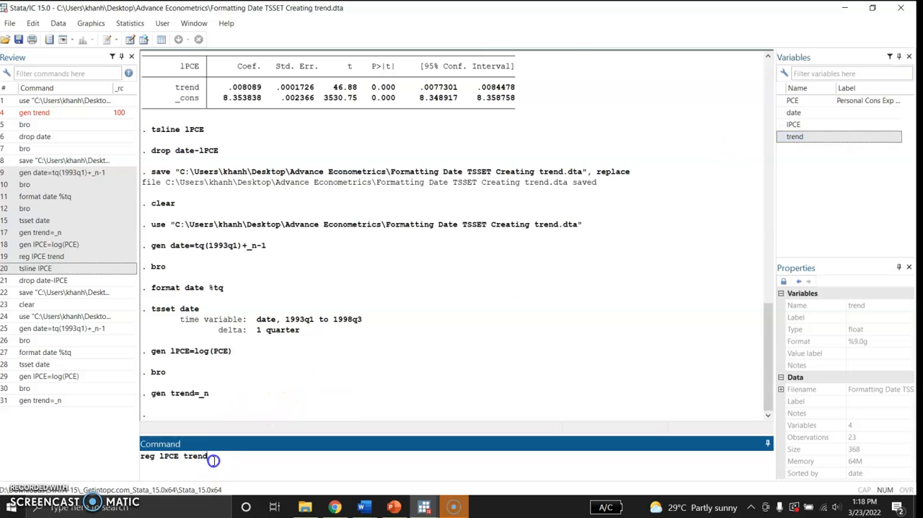
key("Return")
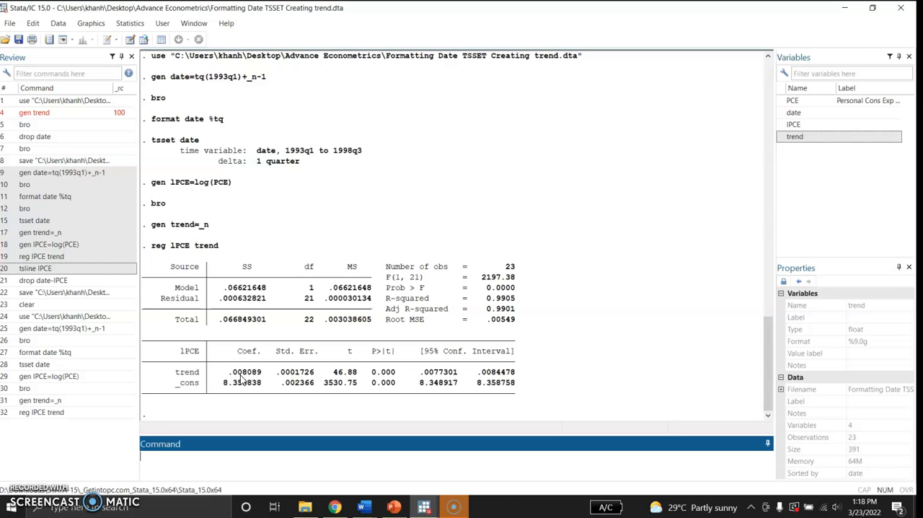
left_click(239, 384)
left_click(234, 391)
- Try to draw a time-series line plot with tsline LPCE
left_click(206, 453)
type("tsline")
type("l")
key("BackSpace")
type("tr")
key("BackSpace")
key("BackSpace")
type("LPCE")
key("Return")
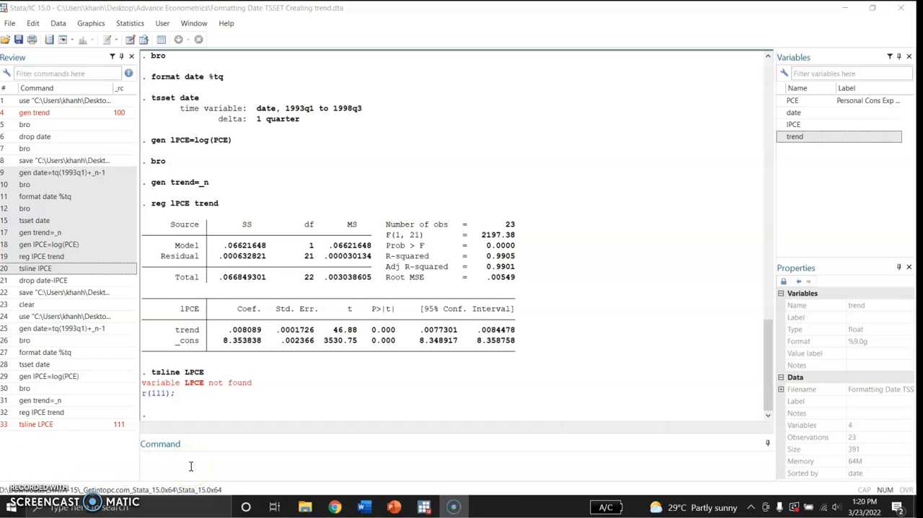
- Draw a time-series line plot of the logged consumption variable with tsline lPCE
left_click(190, 466)
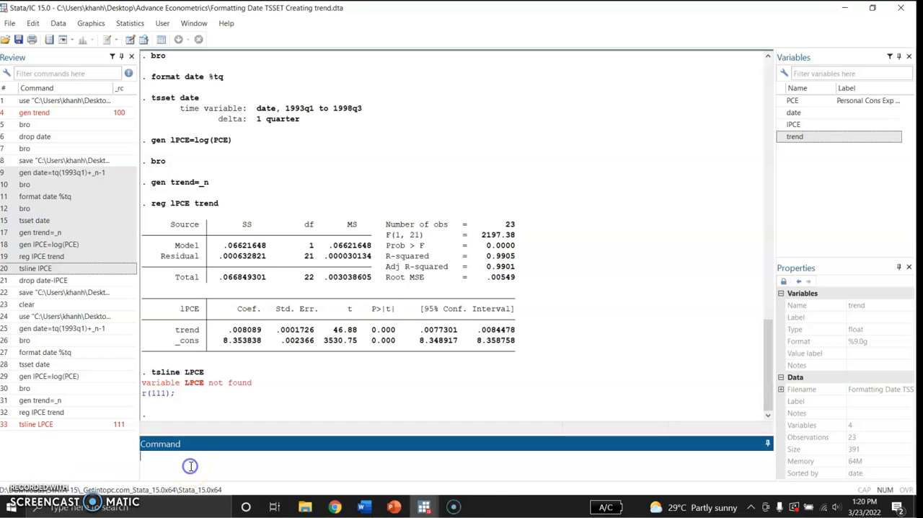
type("tsline lPCE")
key("Return")
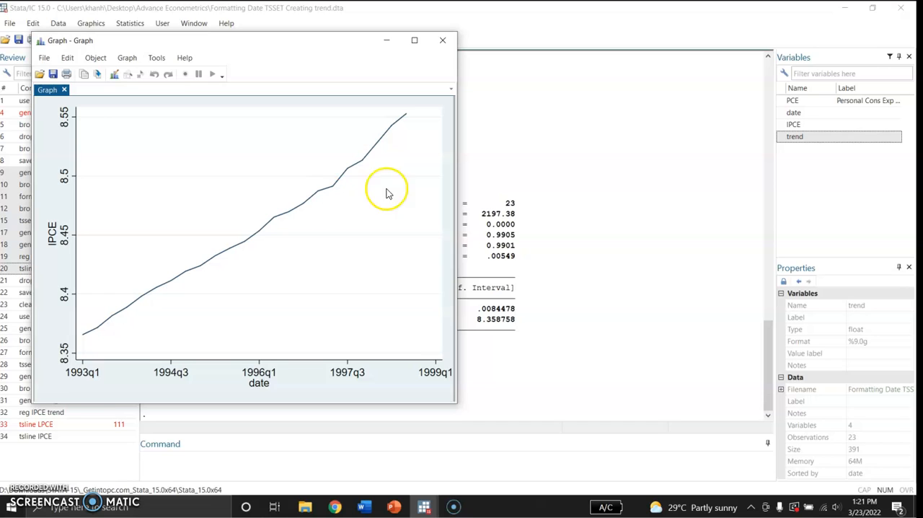
- View the results behind the lPCE graph and bring the graph window back to the front
left_click(568, 271)
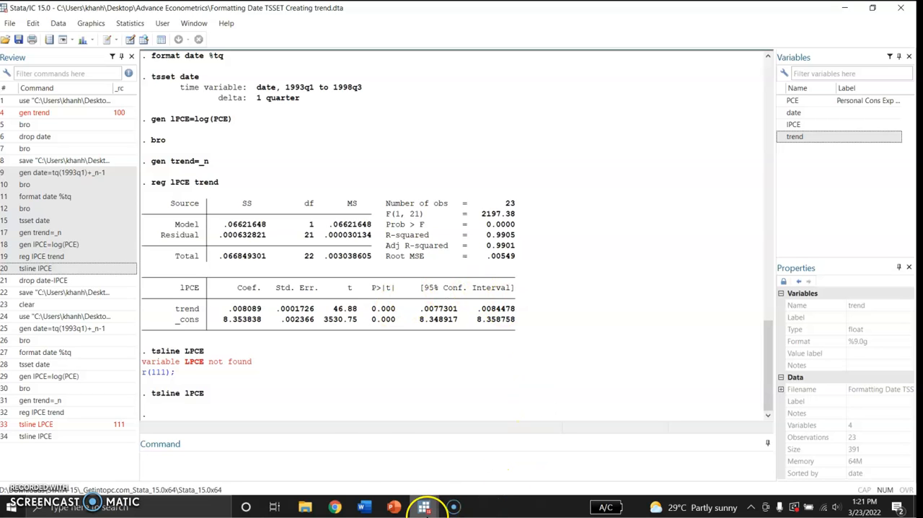
mouse_move(424, 508)
left_click(599, 451)
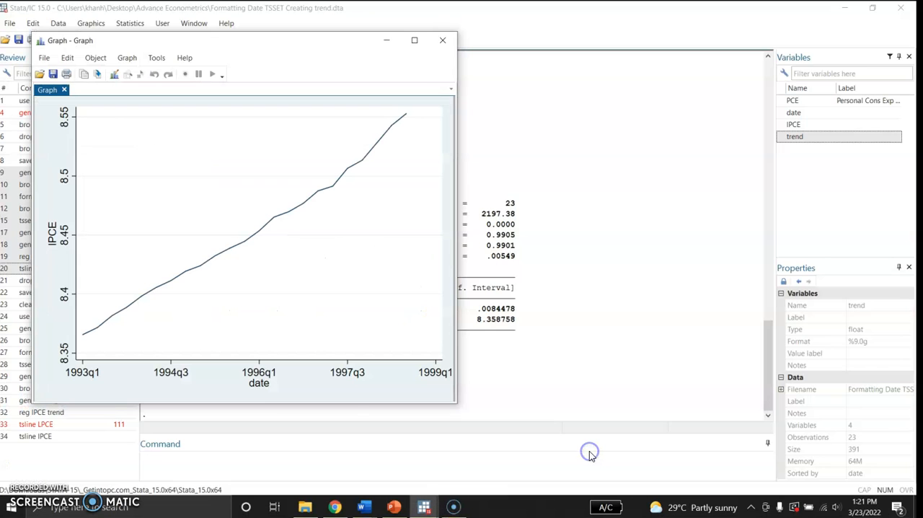